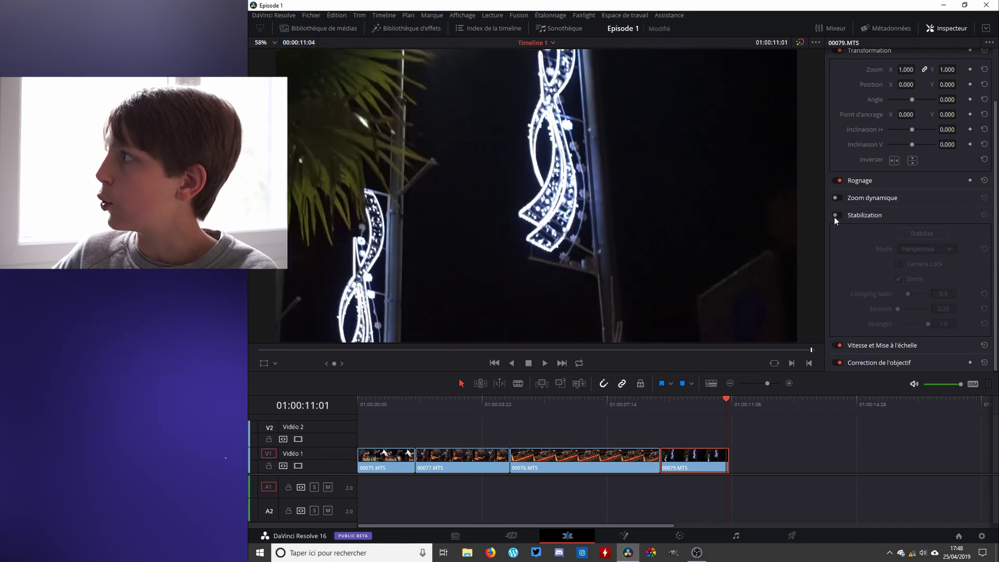
# Step: Play back the last clip on the timeline, 00079.MTS, to examine its camera shake
pyautogui.click(658, 425)
pyautogui.press('space')
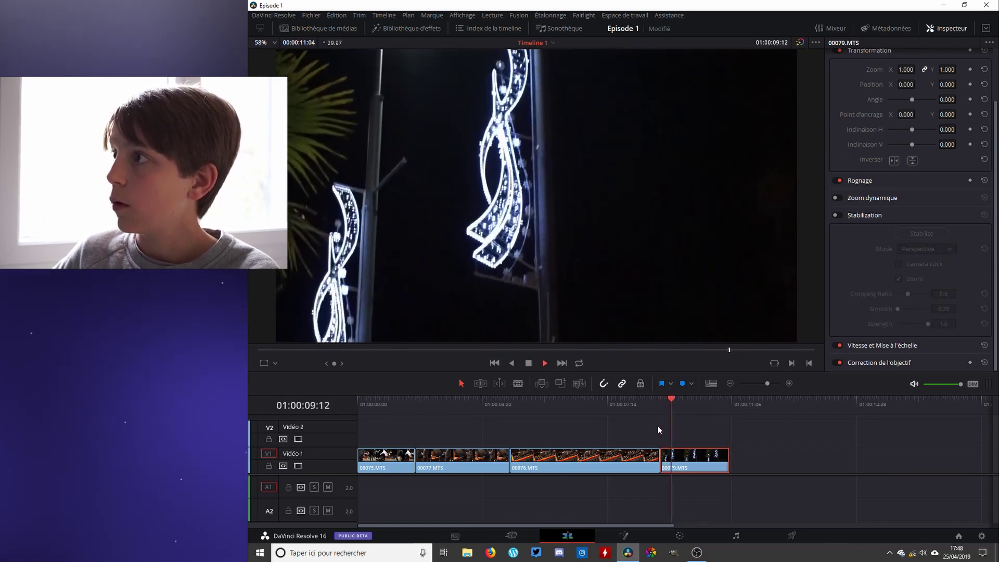
pyautogui.press('space')
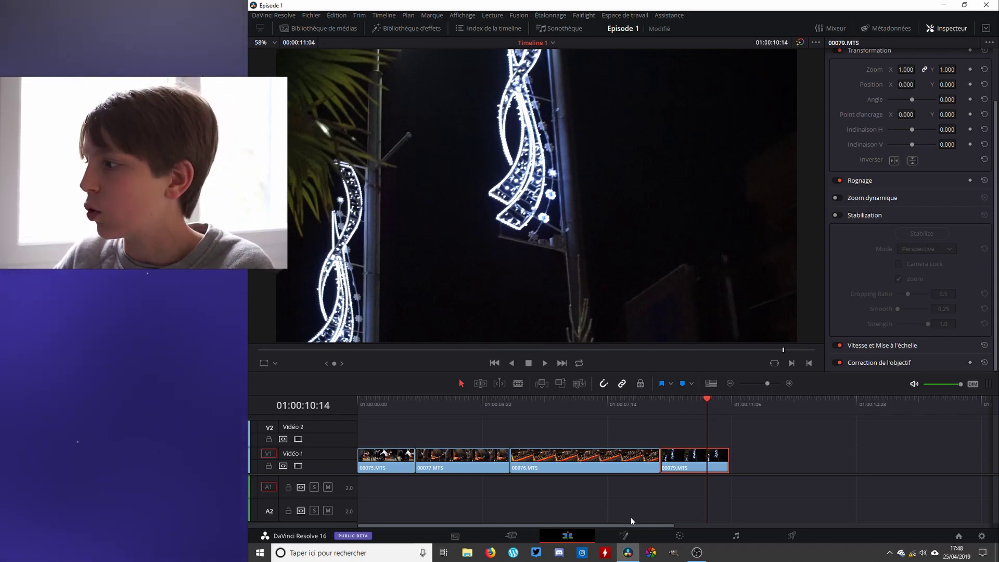
# Step: Stabilize clip 00077.MTS in Perspective mode with Camera Lock off, and play back the result from the clip's start
pyautogui.click(457, 454)
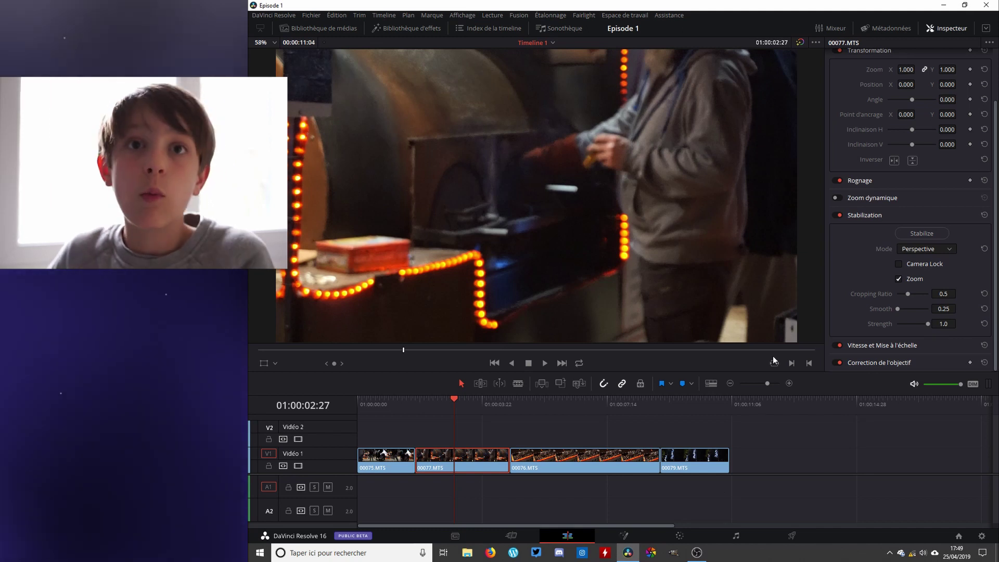
pyautogui.click(910, 235)
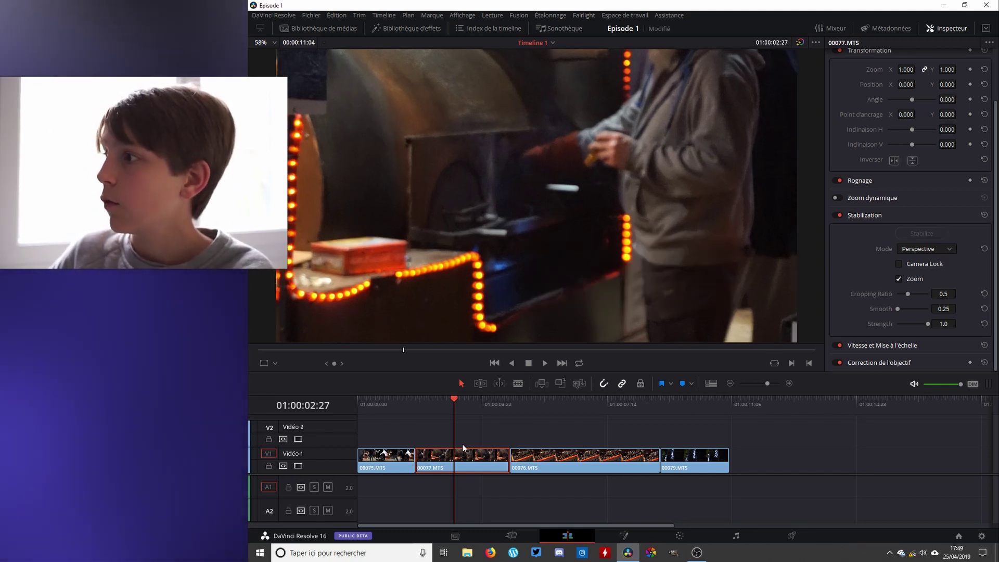
pyautogui.moveTo(449, 428); pyautogui.dragTo(411, 425)
pyautogui.press('space')
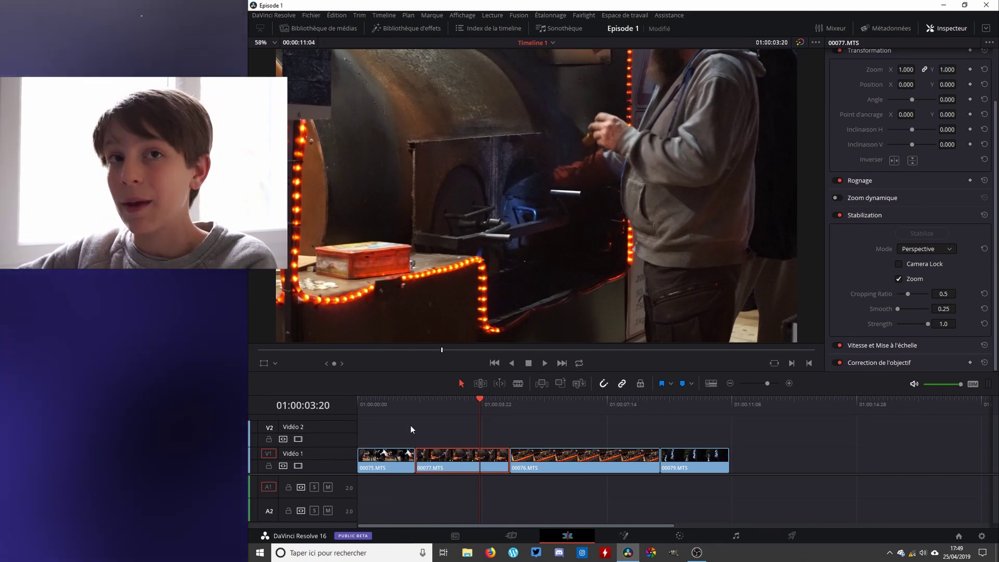
pyautogui.press('space')
pyautogui.press('space')
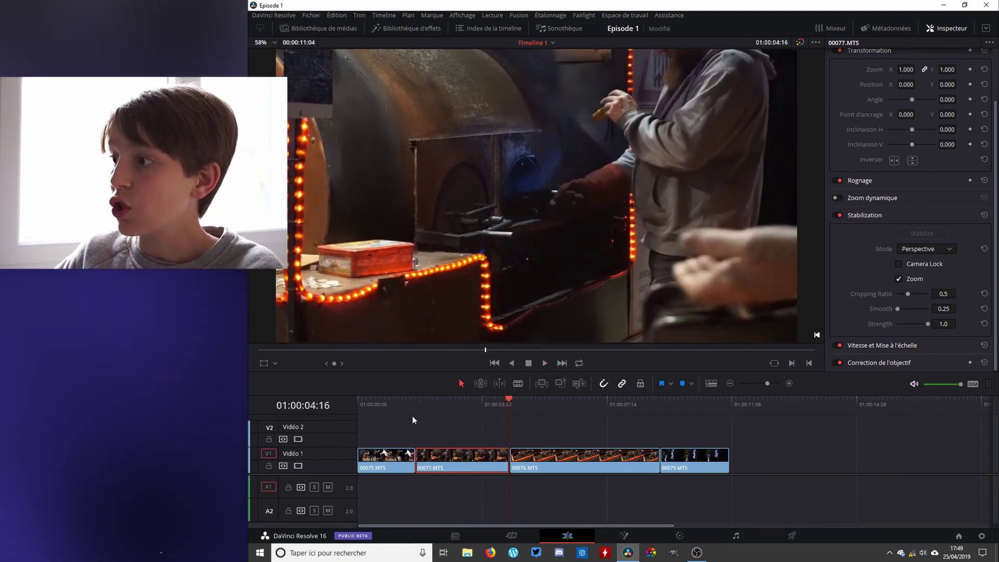
pyautogui.click(417, 400)
pyautogui.press('space')
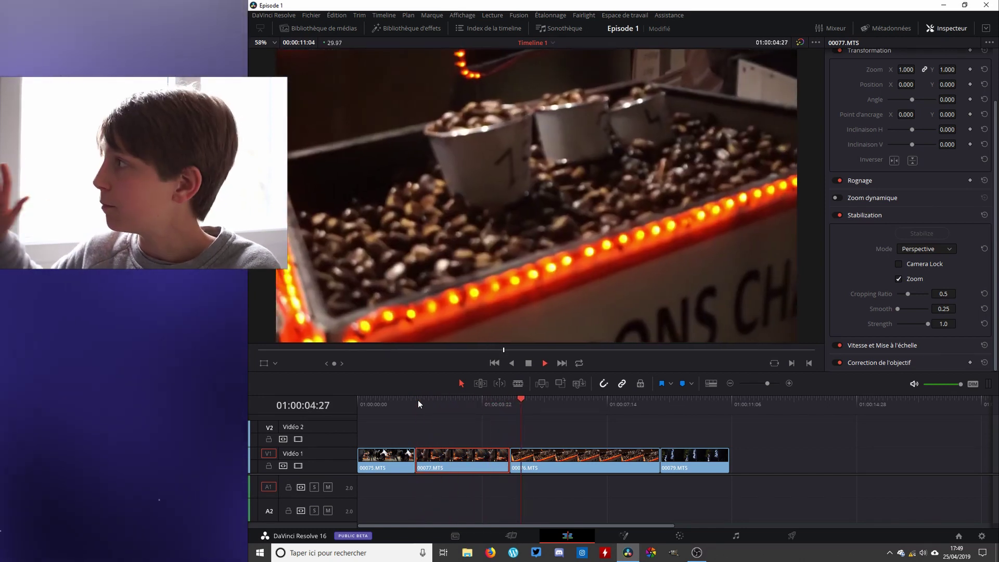
pyautogui.click(417, 399)
pyautogui.press('space')
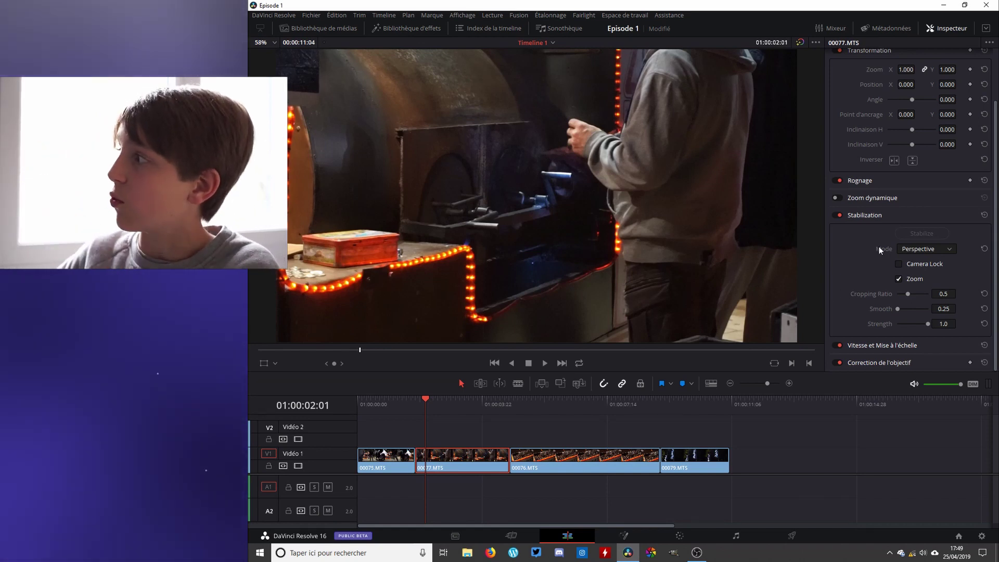
# Step: Turn on Camera Lock for clip 00077.MTS, stabilize it again and play it back
pyautogui.click(898, 264)
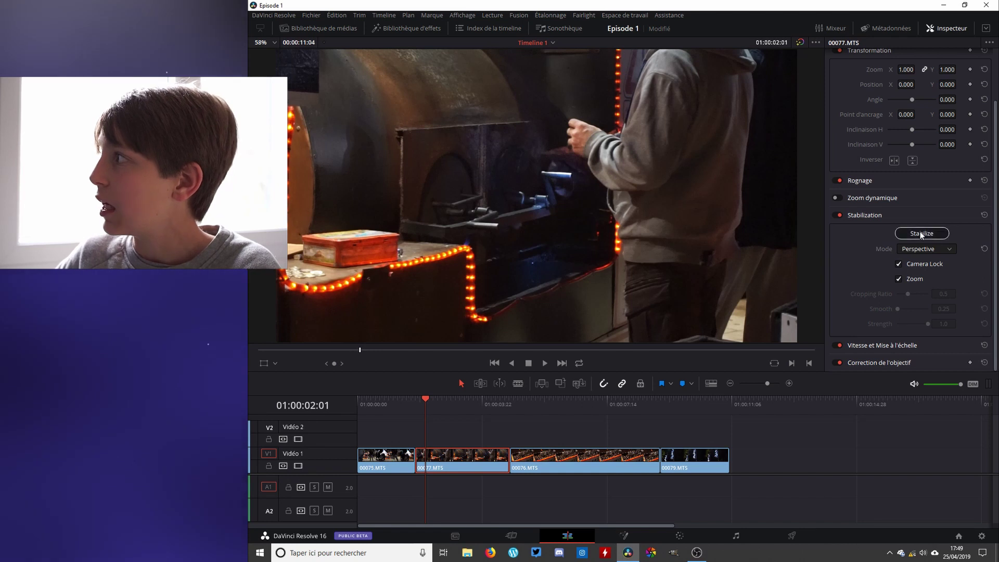
pyautogui.click(419, 423)
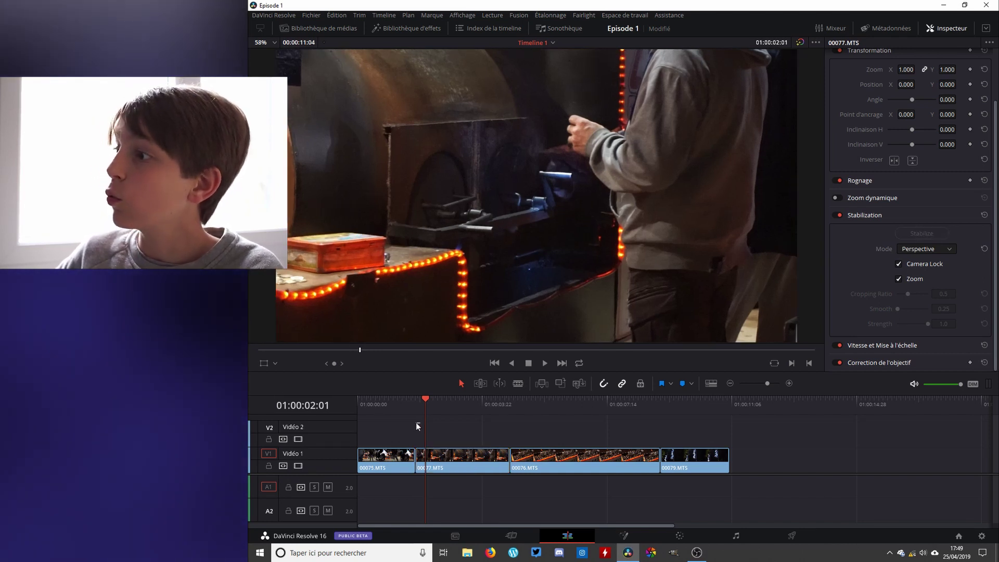
pyautogui.click(424, 404)
pyautogui.click(420, 402)
pyautogui.press('space')
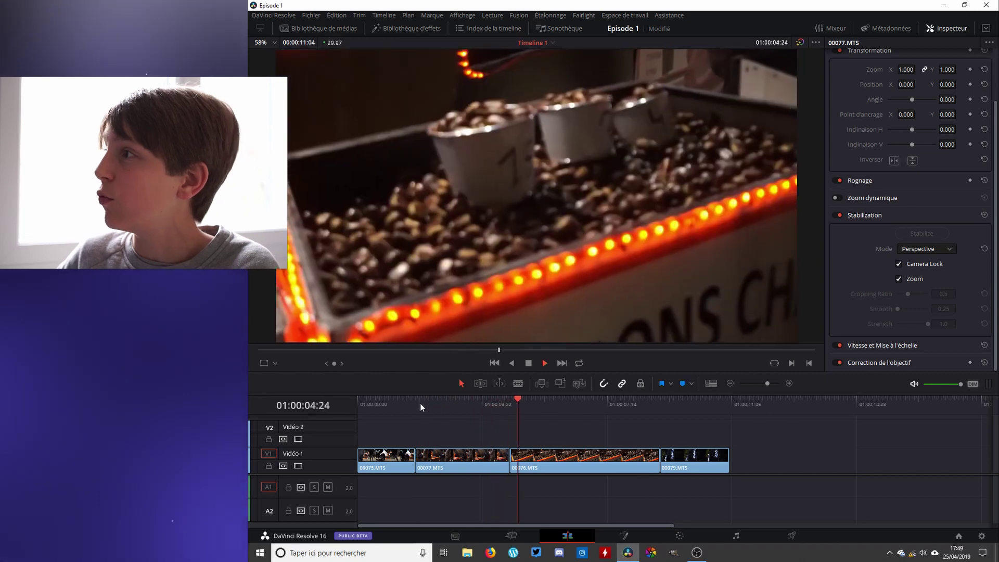
pyautogui.press('space')
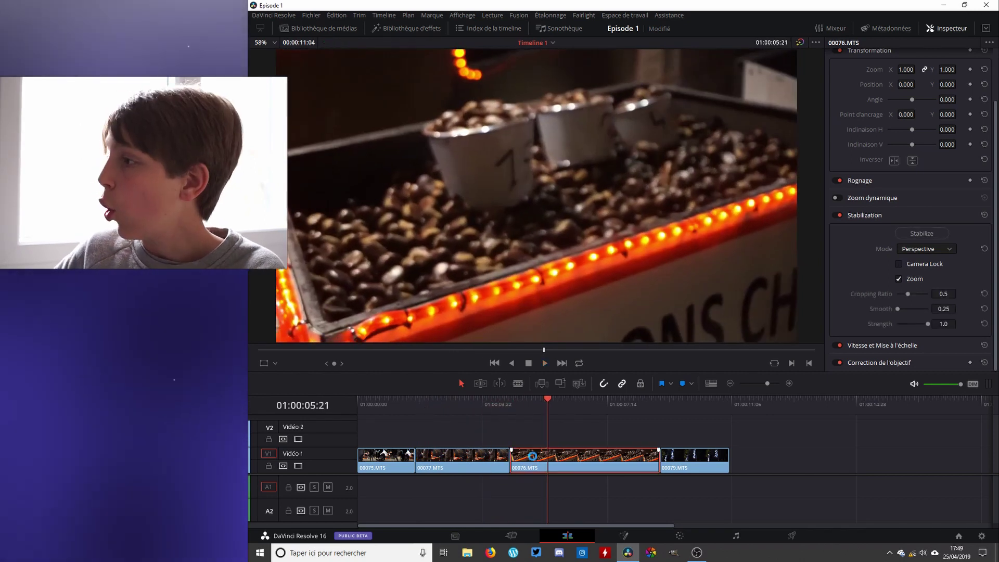
# Step: Stabilize clip 00076.MTS in Perspective mode with Camera Lock off, and play back the result
pyautogui.click(943, 237)
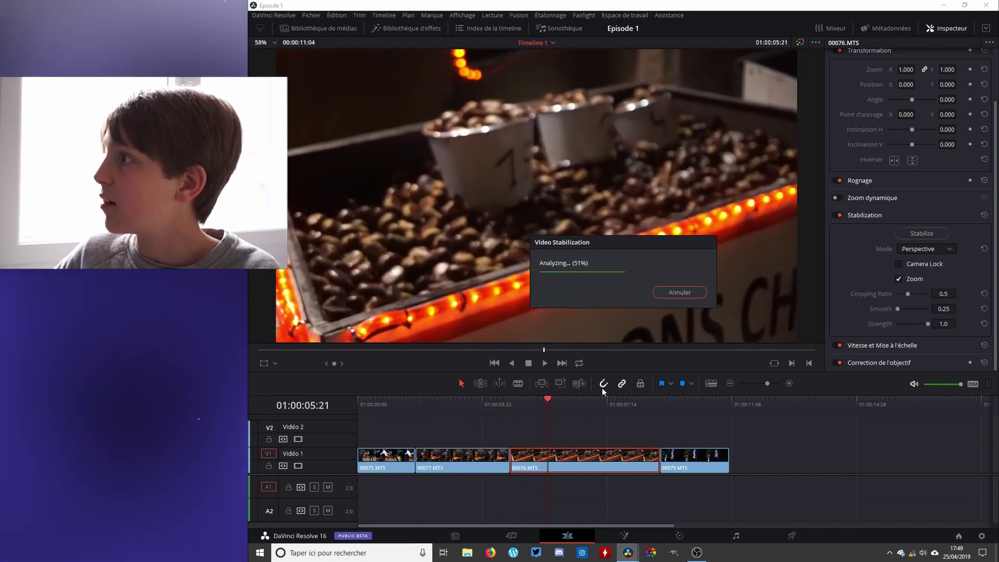
pyautogui.moveTo(552, 403); pyautogui.dragTo(517, 404)
pyautogui.press('space')
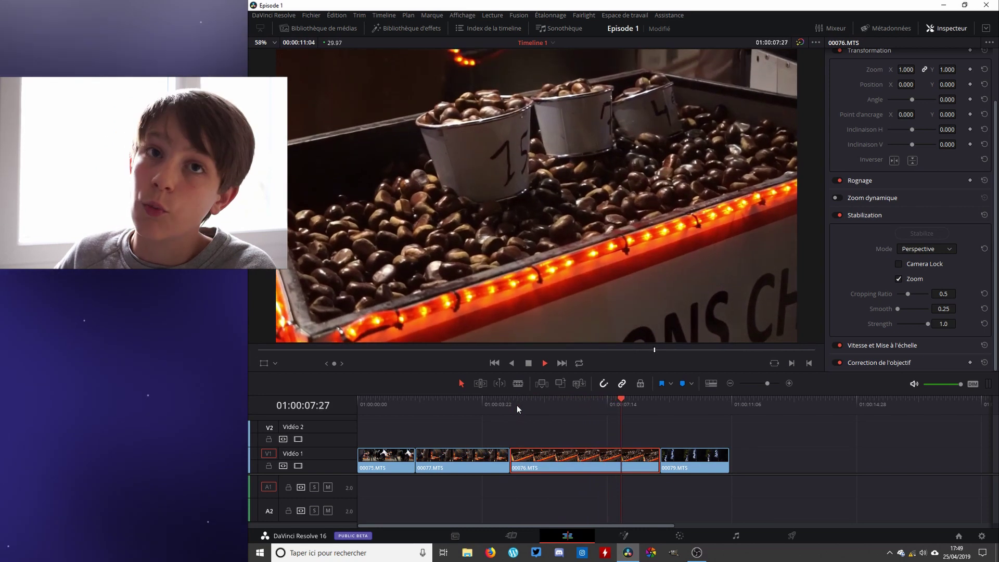
pyautogui.press('space')
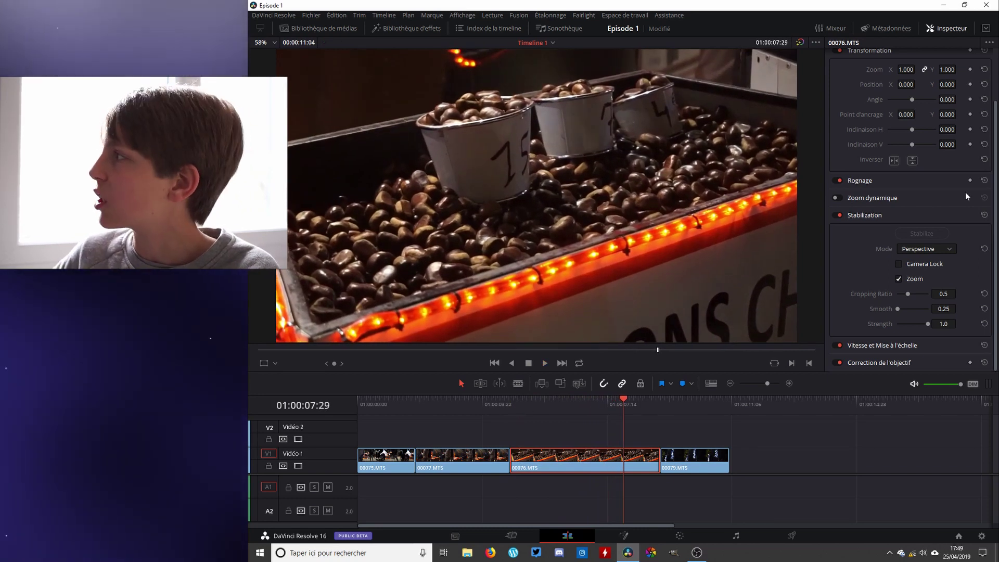
# Step: Turn on Camera Lock for clip 00076.MTS, stabilize it again and play it back
pyautogui.click(898, 264)
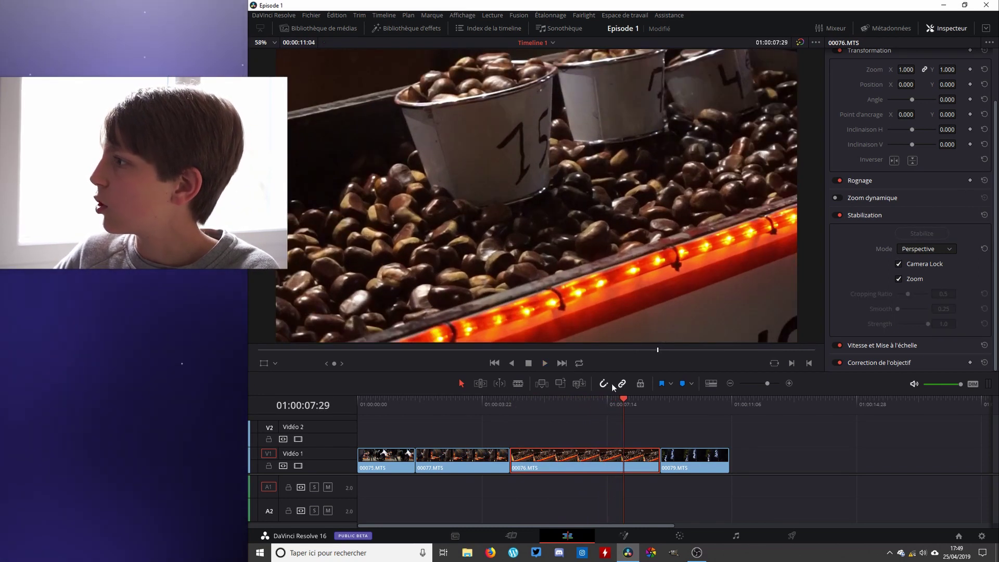
pyautogui.click(493, 411)
pyautogui.press('space')
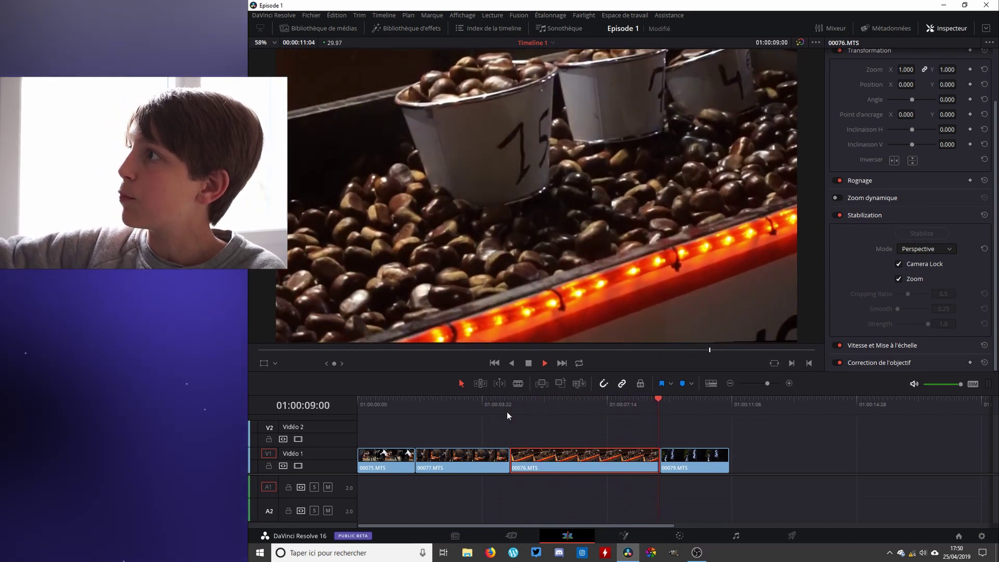
pyautogui.press('space')
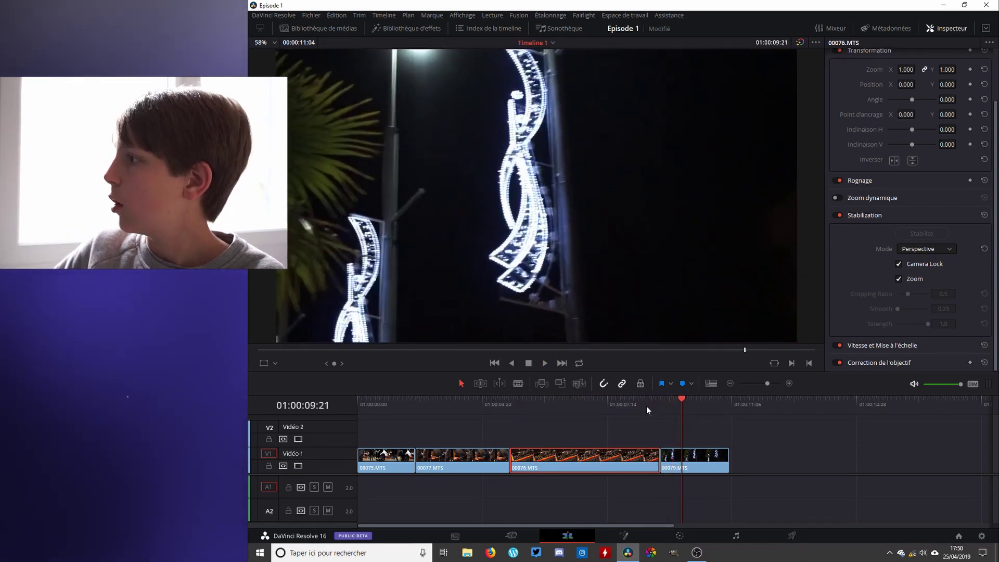
# Step: Stabilize the first clip, 00075.MTS, in Perspective mode with Camera Lock off, and play it back from the timeline's start
pyautogui.moveTo(647, 409); pyautogui.dragTo(445, 432)
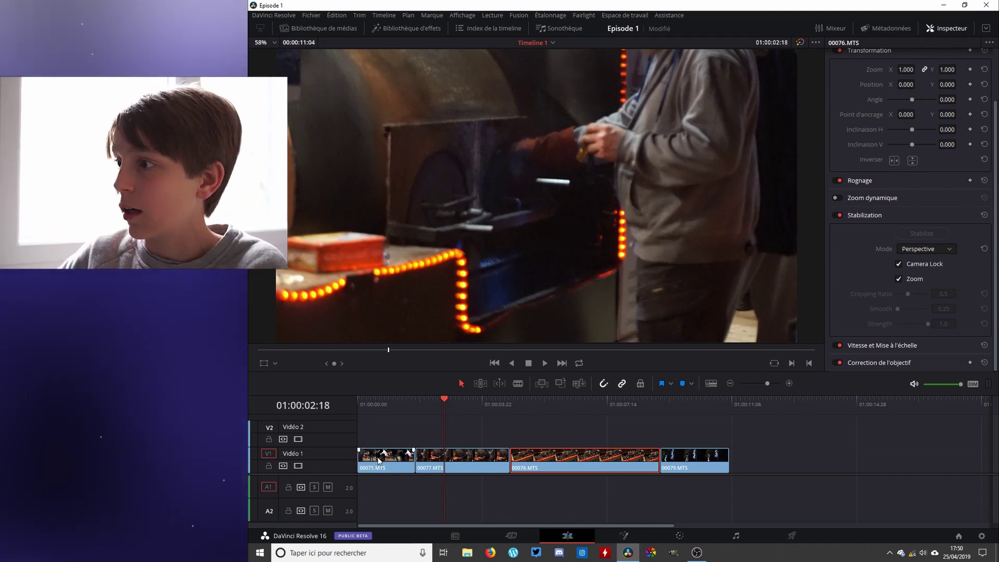
pyautogui.click(378, 460)
pyautogui.click(388, 406)
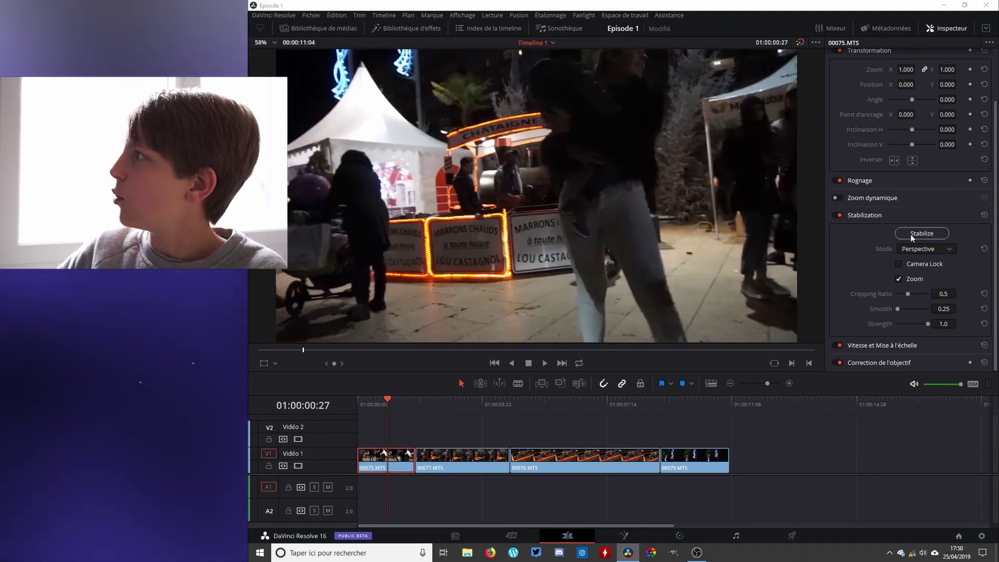
pyautogui.click(911, 236)
pyautogui.click(369, 401)
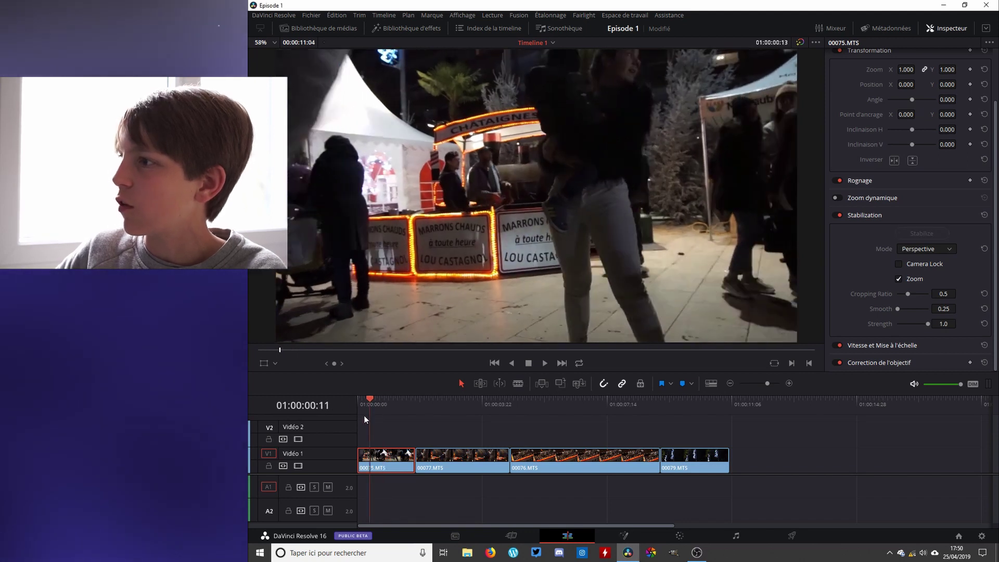
pyautogui.press('space')
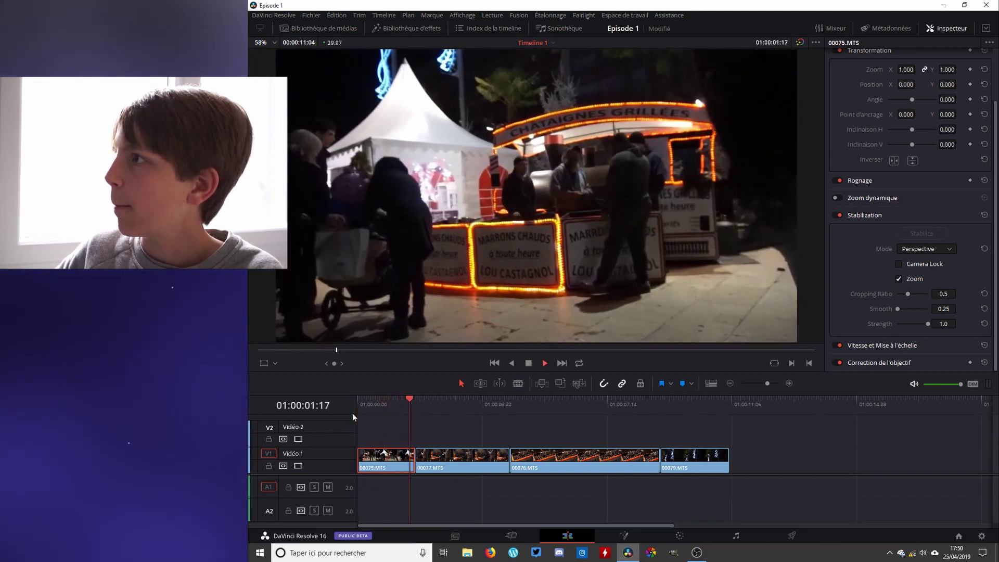
pyautogui.click(382, 408)
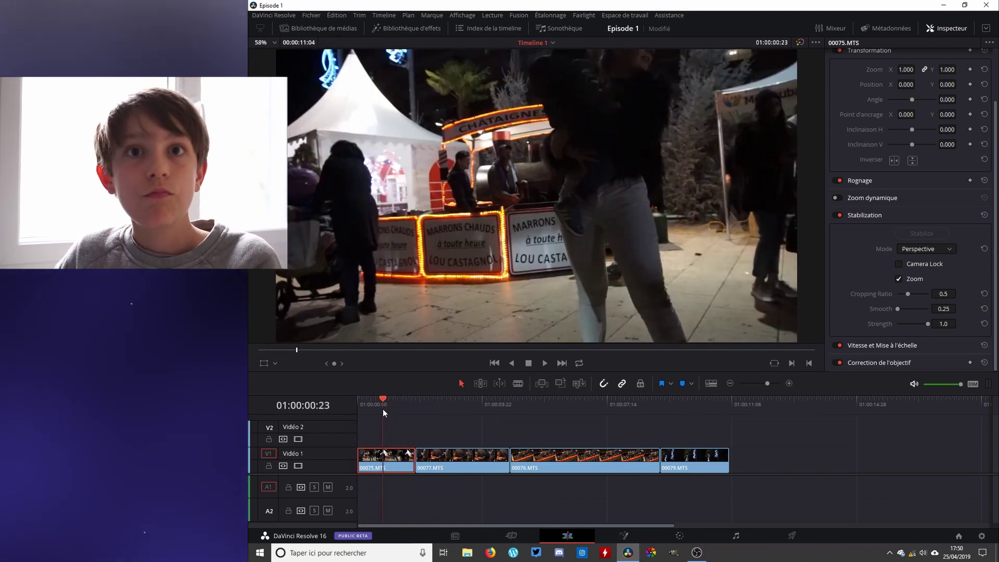
pyautogui.press('Home')
pyautogui.press('space')
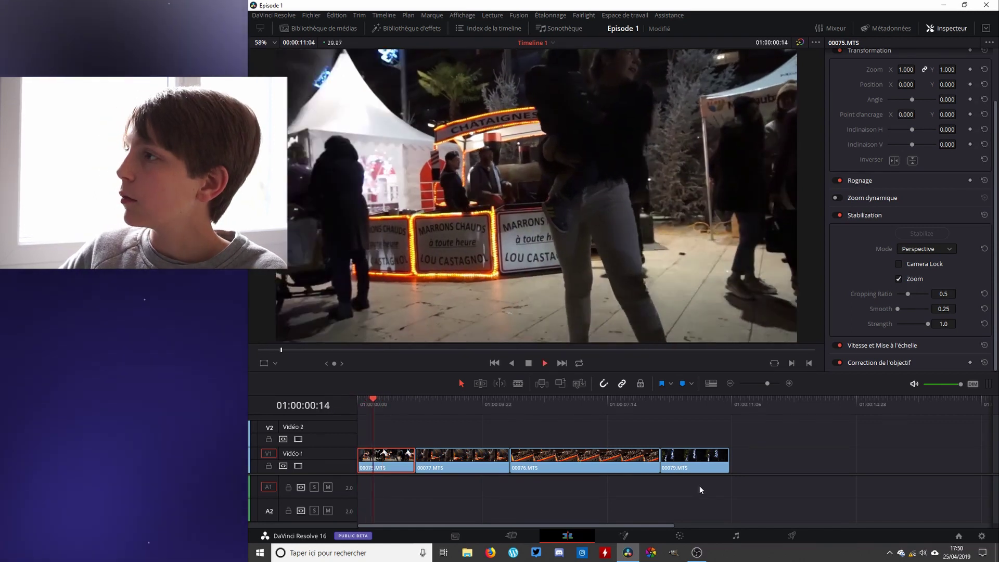
pyautogui.press('space')
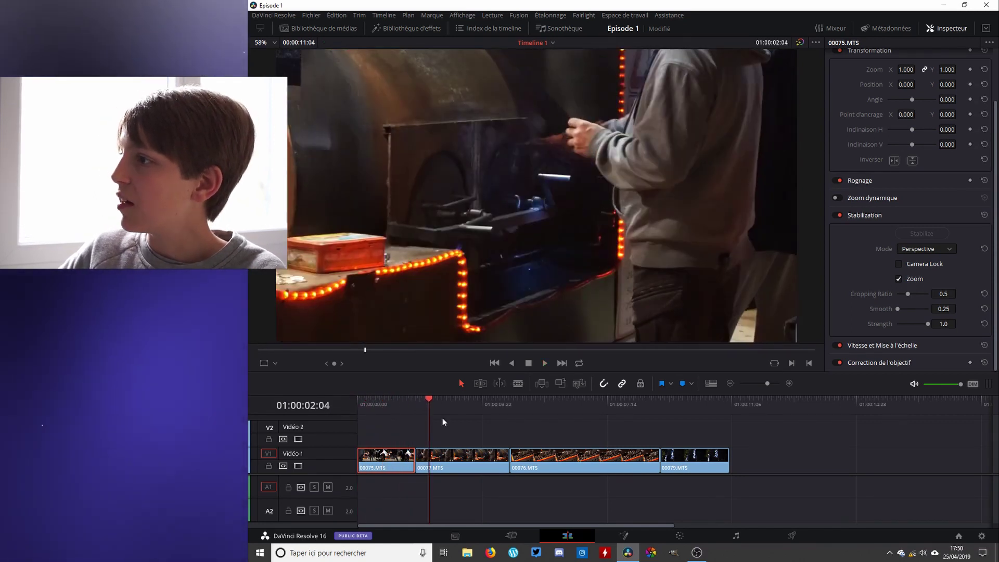
# Step: Try stabilizing clip 00075.MTS with Camera Lock, play it back, and return to stabilization without Camera Lock
pyautogui.press('Home')
pyautogui.click(905, 266)
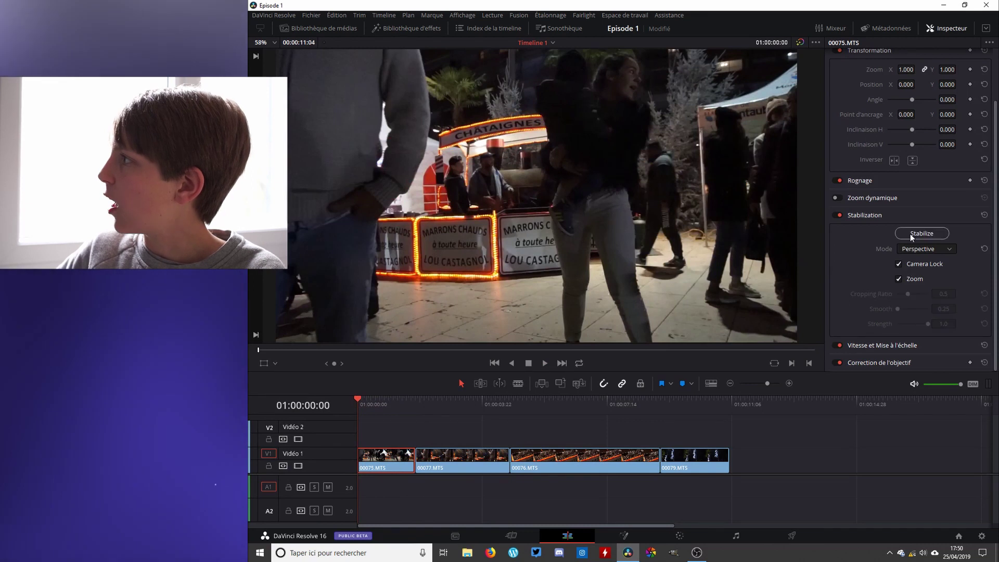
pyautogui.press('space')
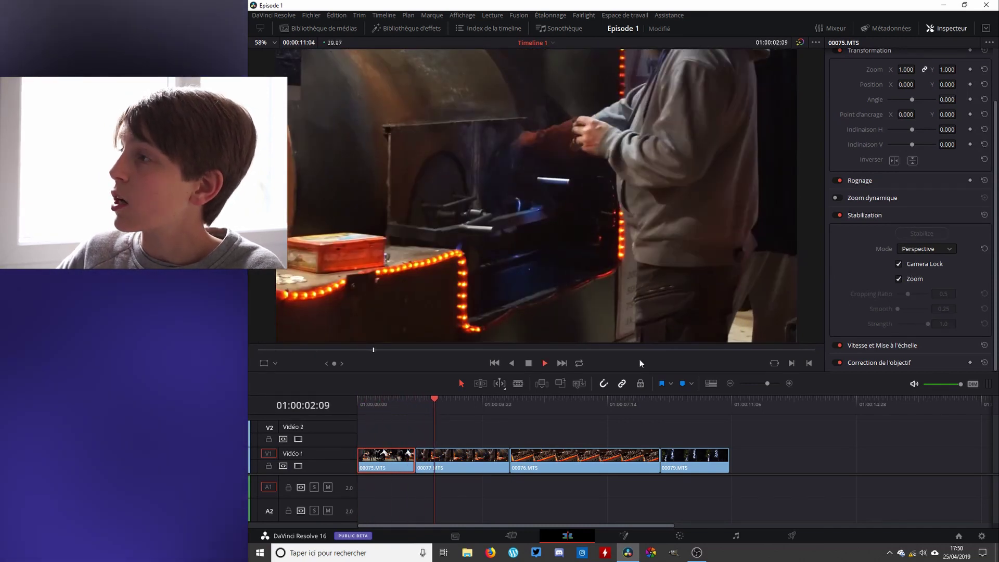
pyautogui.press('space')
pyautogui.press('Home')
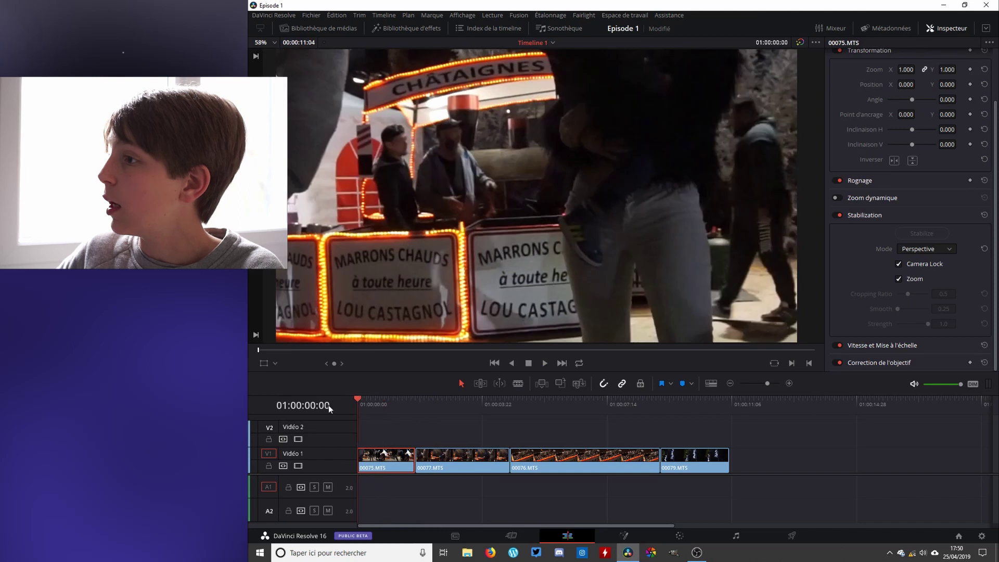
pyautogui.click(899, 263)
pyautogui.press('space')
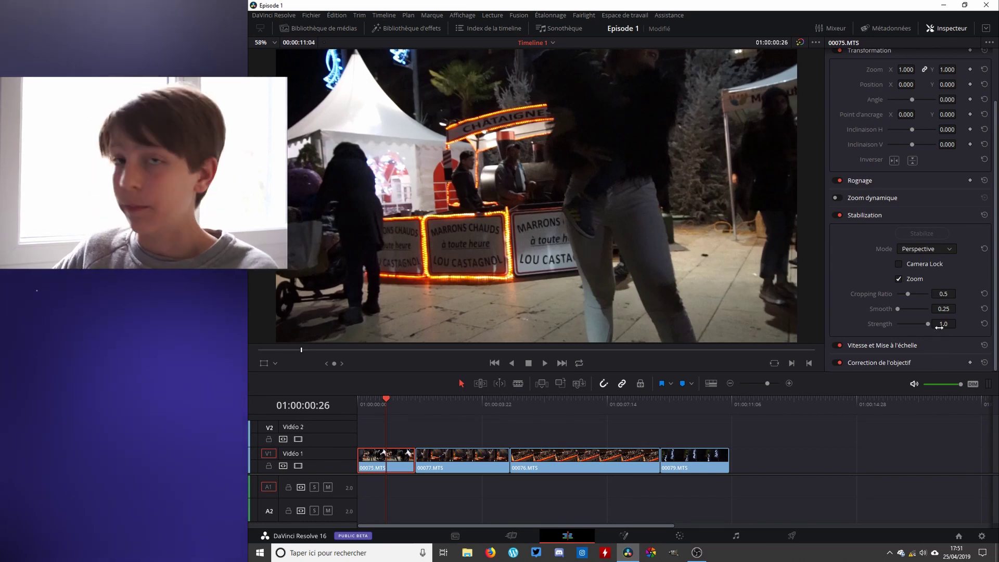
# Step: Try a stabilization Smooth value of 1.000 on clip 00075.MTS and play back the result
pyautogui.moveTo(897, 309); pyautogui.dragTo(900, 309)
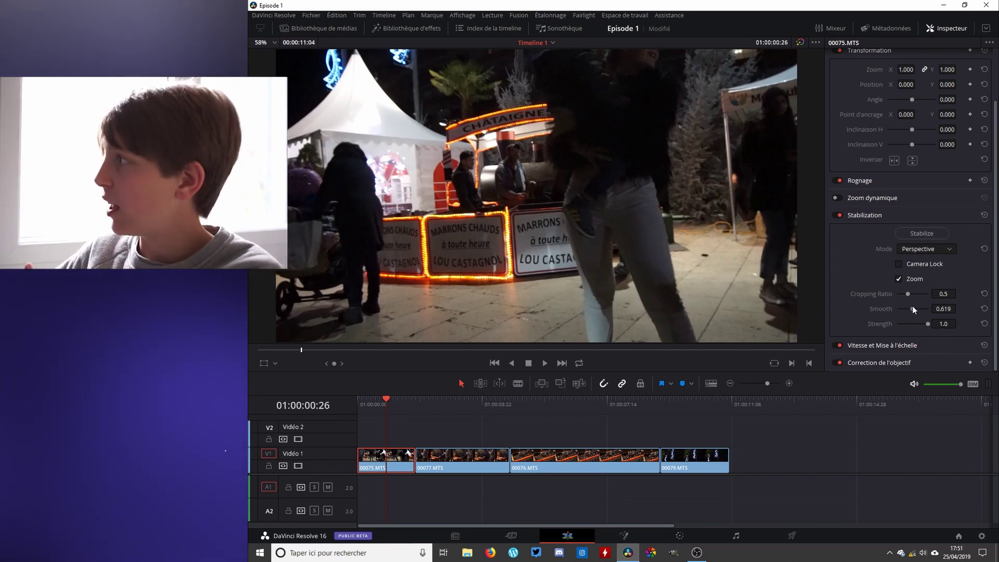
pyautogui.click(941, 236)
pyautogui.moveTo(397, 405); pyautogui.dragTo(335, 402)
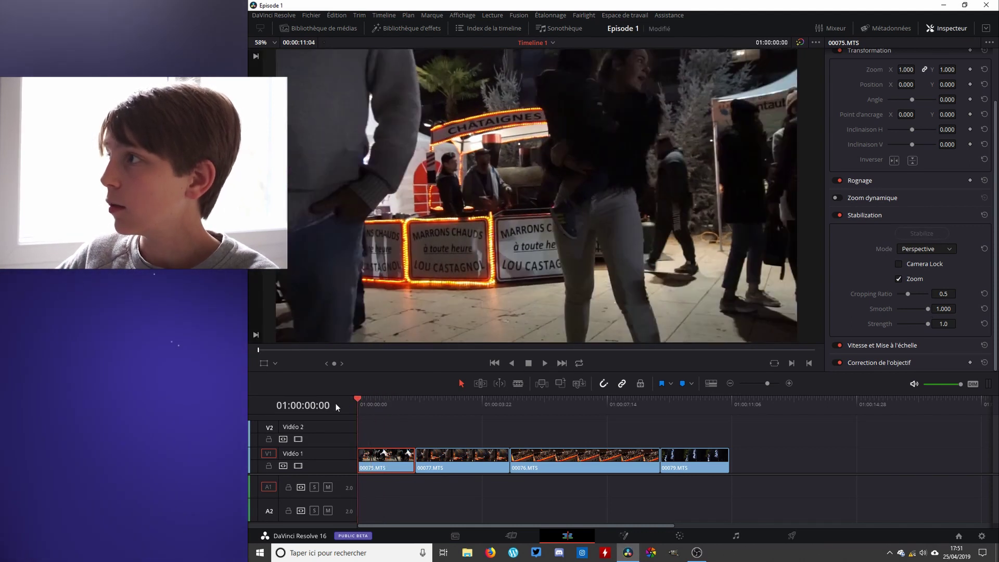
pyautogui.press('space')
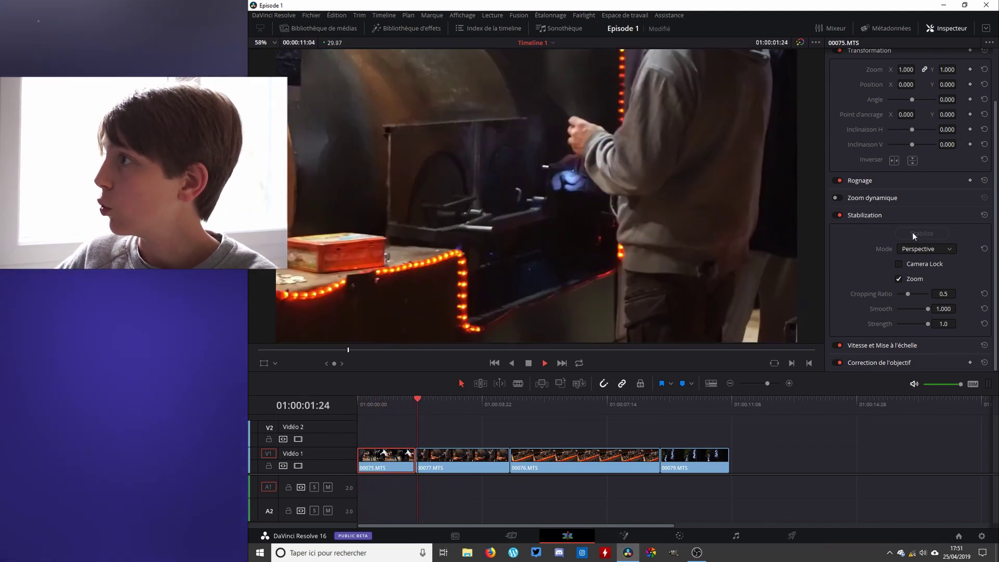
pyautogui.press('space')
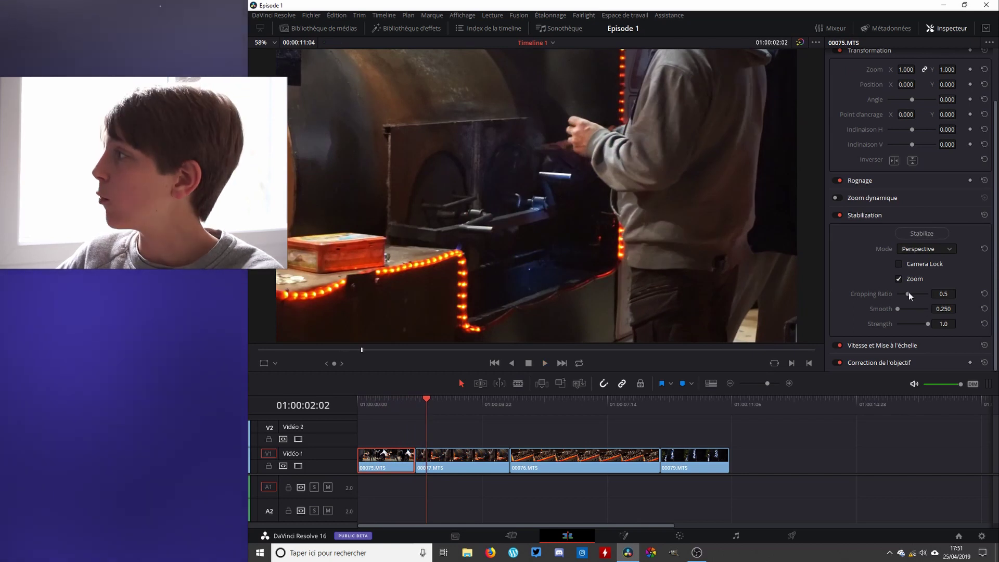
# Step: Set the stabilization Cropping Ratio of clip 00075.MTS to 1.000, restabilize it and play it from the start
pyautogui.moveTo(908, 294); pyautogui.dragTo(924, 296)
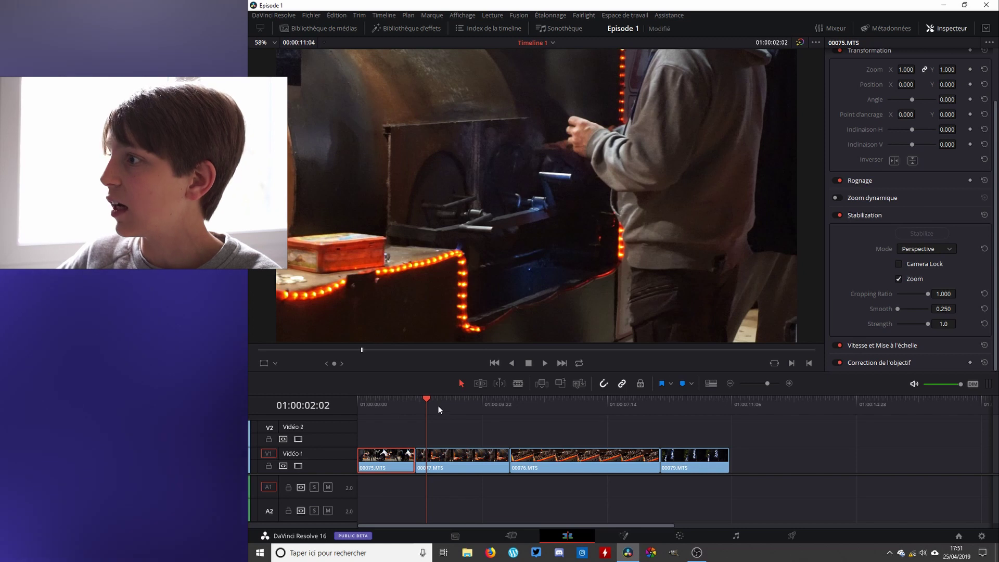
pyautogui.moveTo(439, 406); pyautogui.dragTo(355, 406)
pyautogui.press('space')
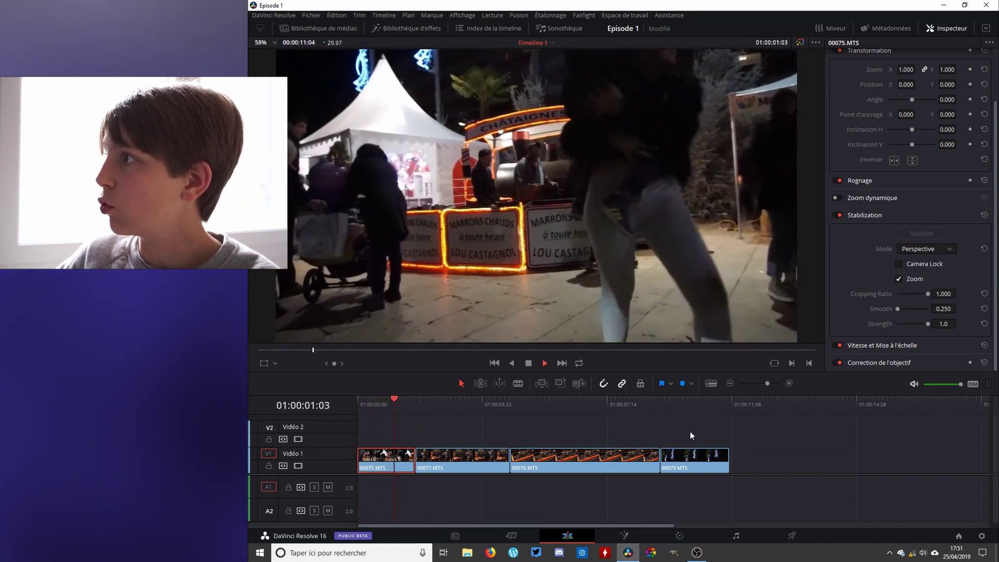
# Step: Set the stabilization Cropping Ratio of clip 00075.MTS to 0.250, restabilize it, play it back and return to the timeline's start
pyautogui.press('space')
pyautogui.click(926, 294)
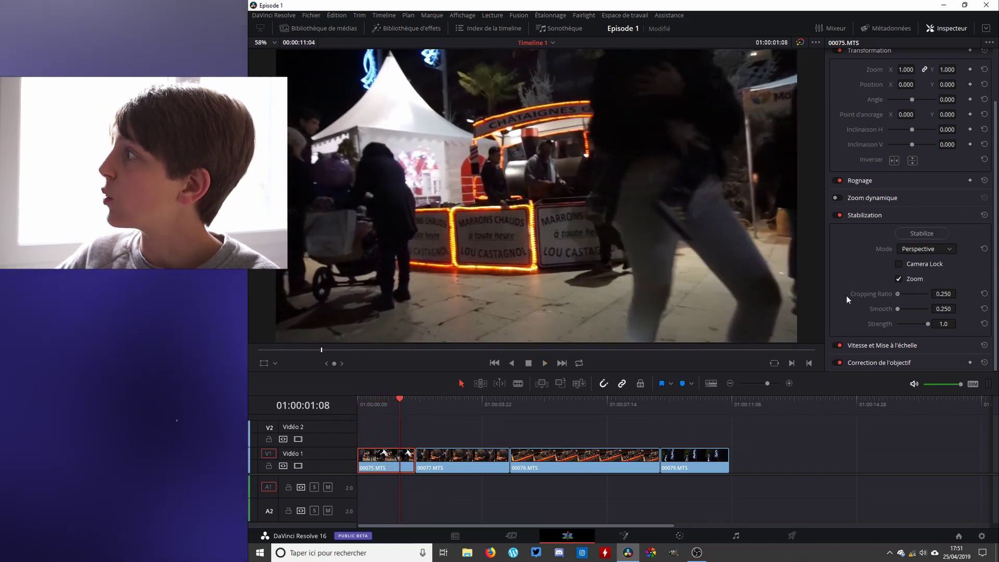
pyautogui.click(922, 233)
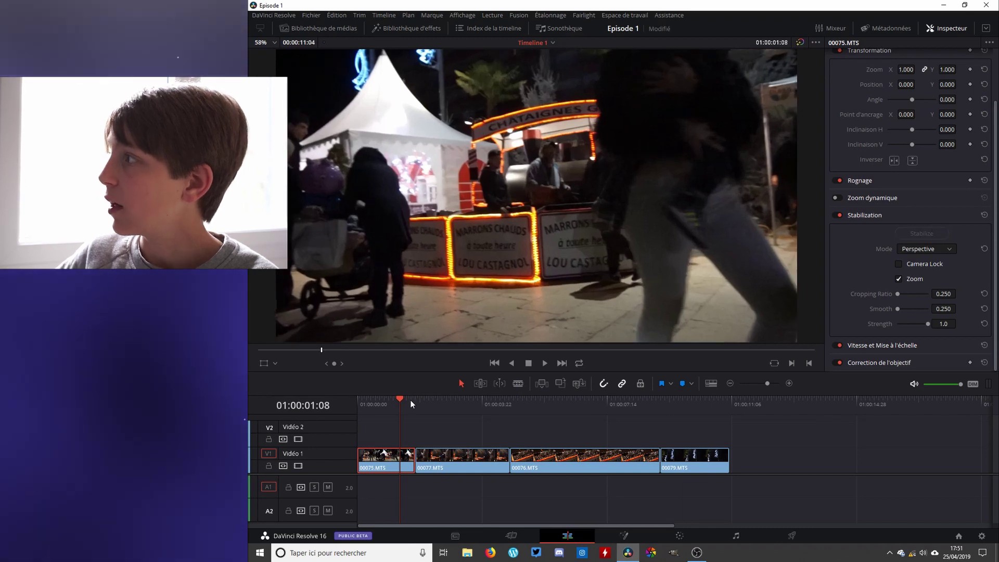
pyautogui.moveTo(410, 400); pyautogui.dragTo(338, 404)
pyautogui.press('space')
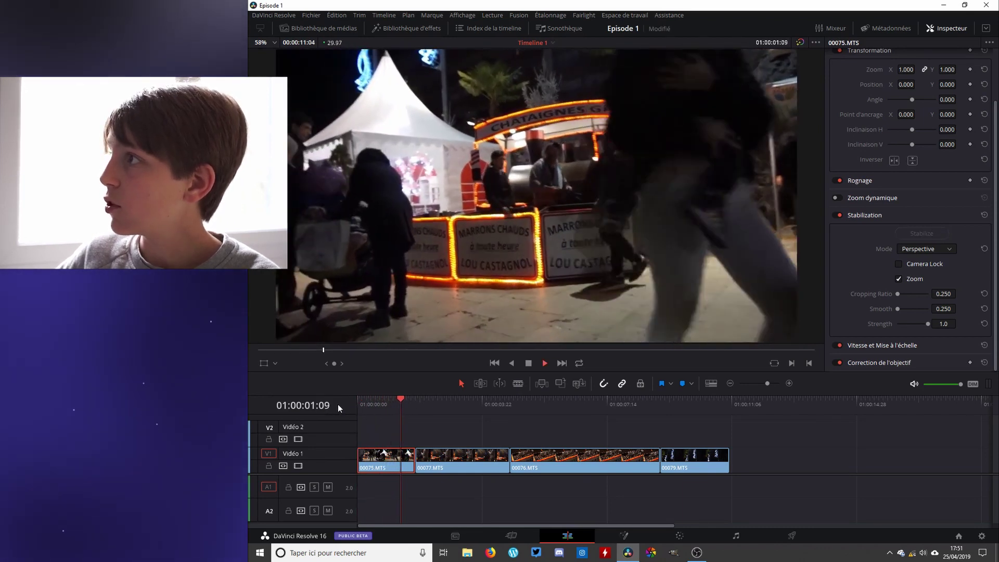
pyautogui.press('space')
pyautogui.press('Home')
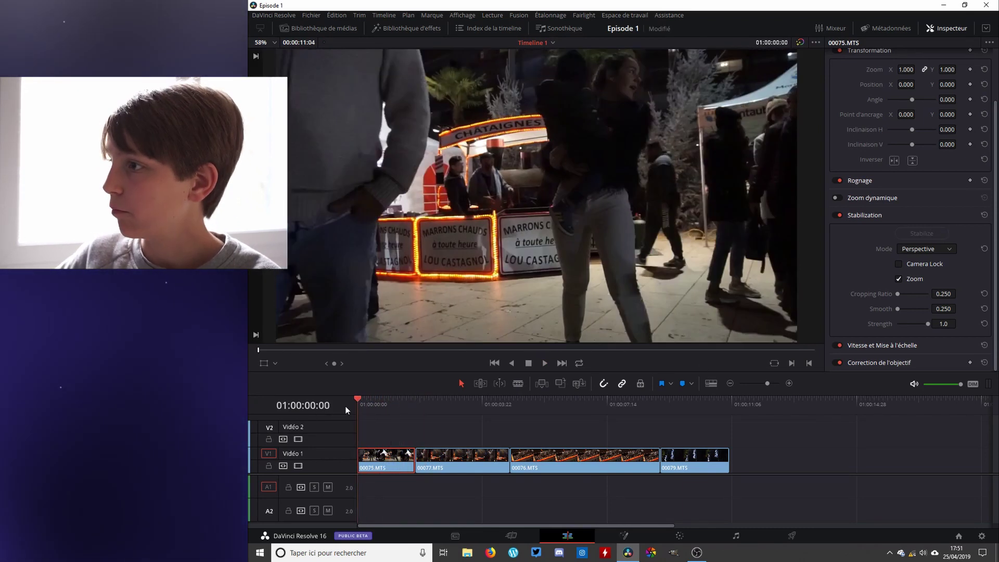
# Step: Set the stabilization Smooth value of clip 00075.MTS to 1.000, restabilize it and play back the result
pyautogui.click(931, 228)
pyautogui.press('space')
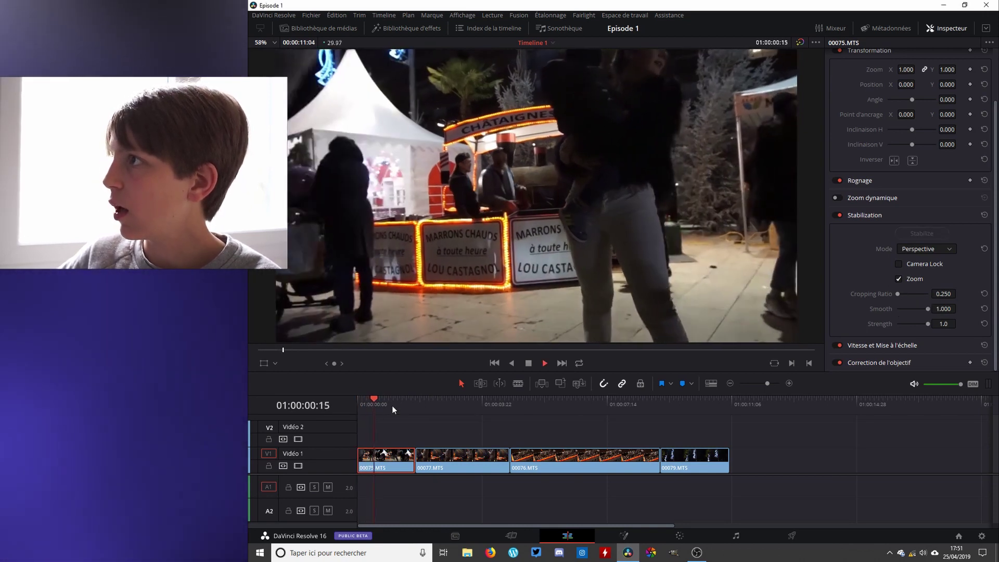
pyautogui.press('space')
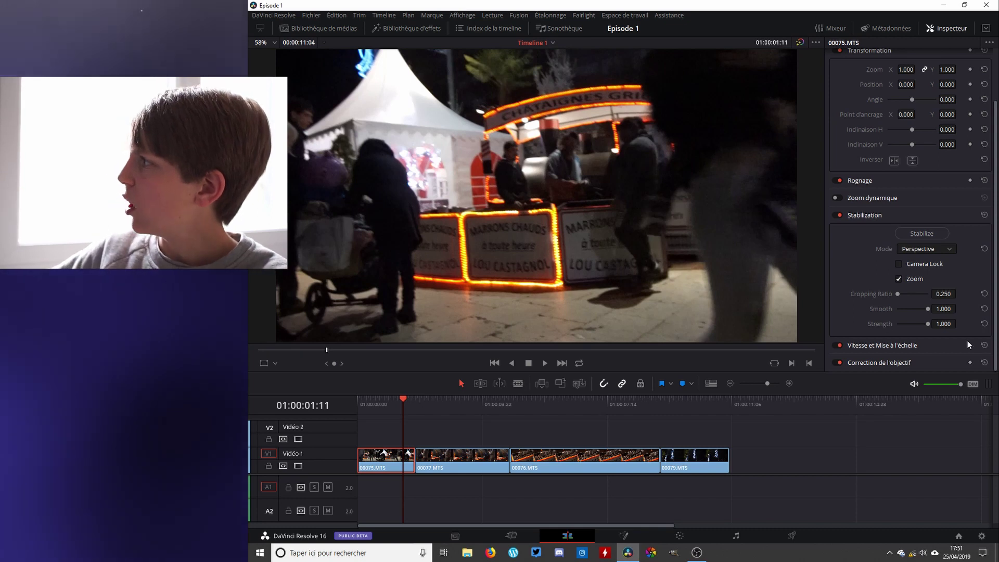
# Step: Try a stabilization Strength of 0.046 on clip 00075.MTS, restabilize it and play it from the timeline's start
pyautogui.click(897, 278)
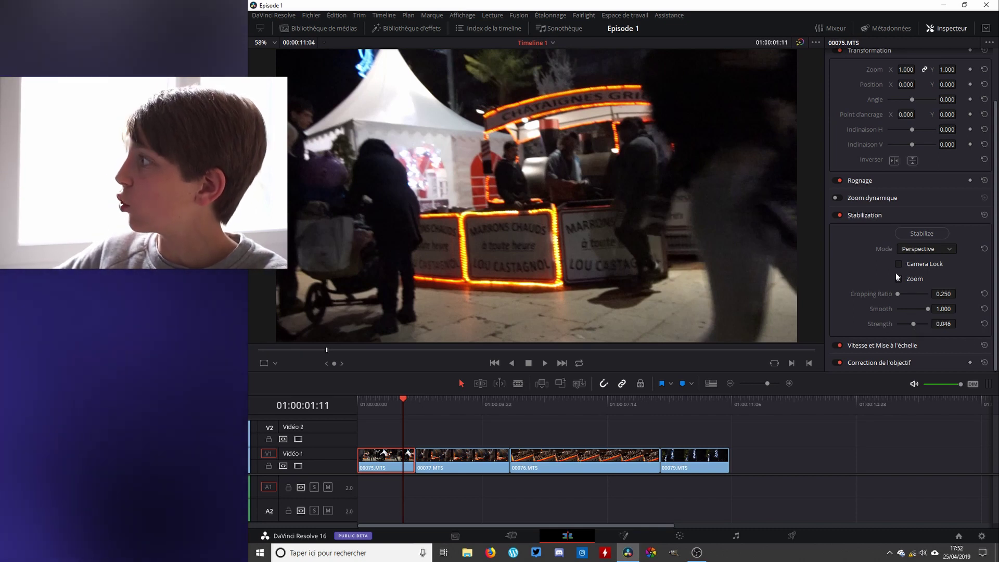
pyautogui.click(917, 233)
pyautogui.moveTo(401, 407); pyautogui.dragTo(333, 413)
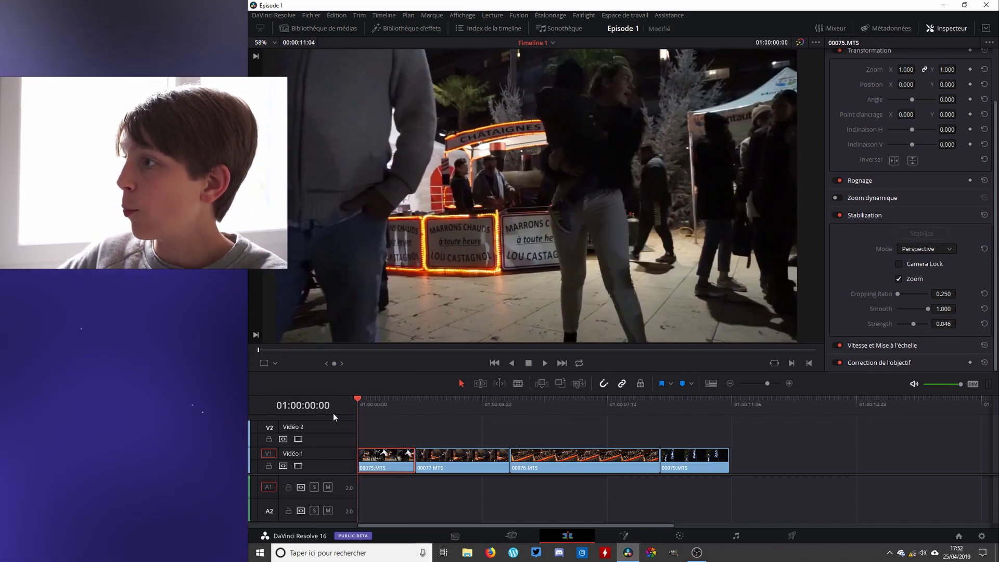
pyautogui.press('space')
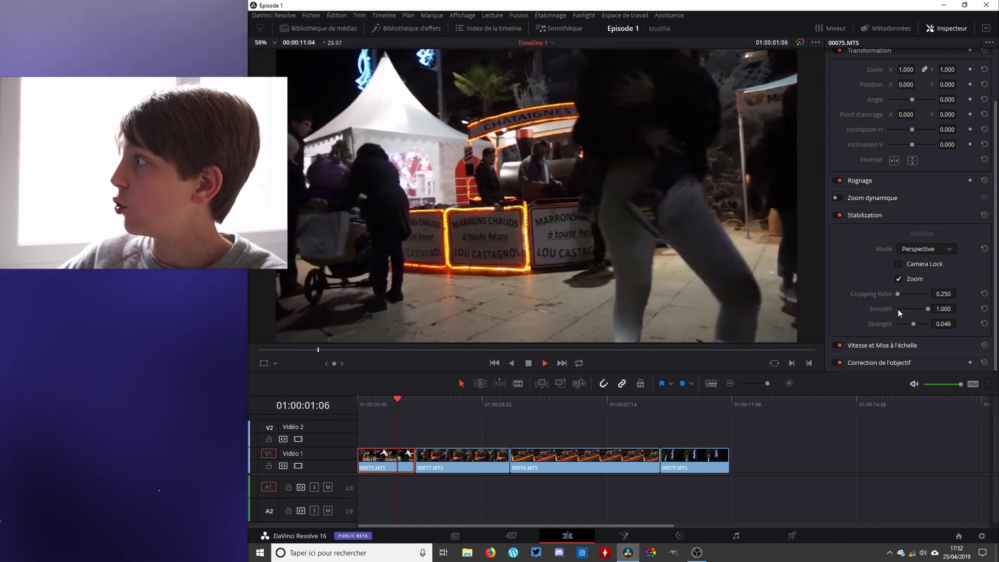
pyautogui.press('space')
# Step: Restabilize clip 00075.MTS with Strength 1.000 and Zoom off, and replay it from the start to inspect the frame edges
pyautogui.click(945, 232)
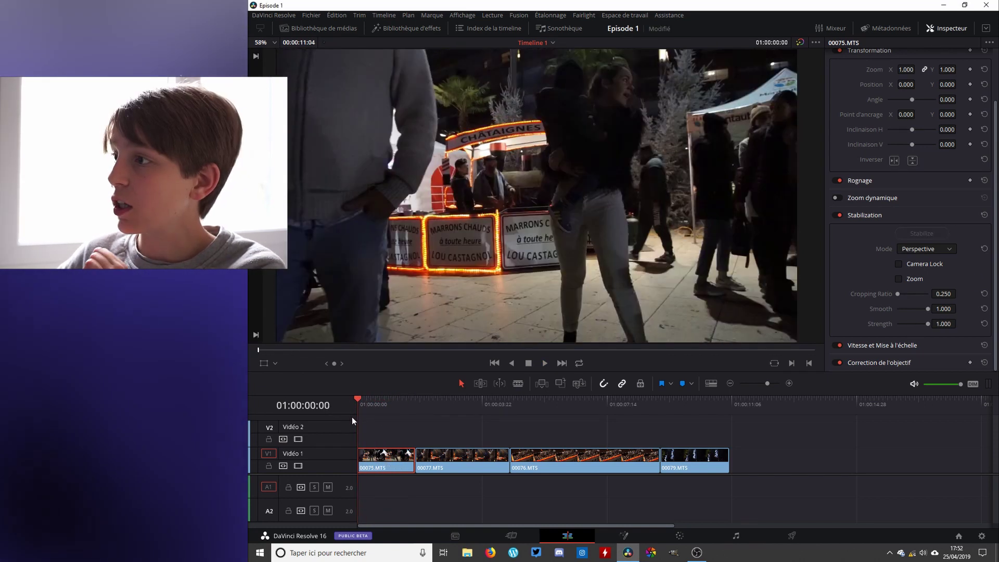
pyautogui.moveTo(363, 410); pyautogui.dragTo(338, 413)
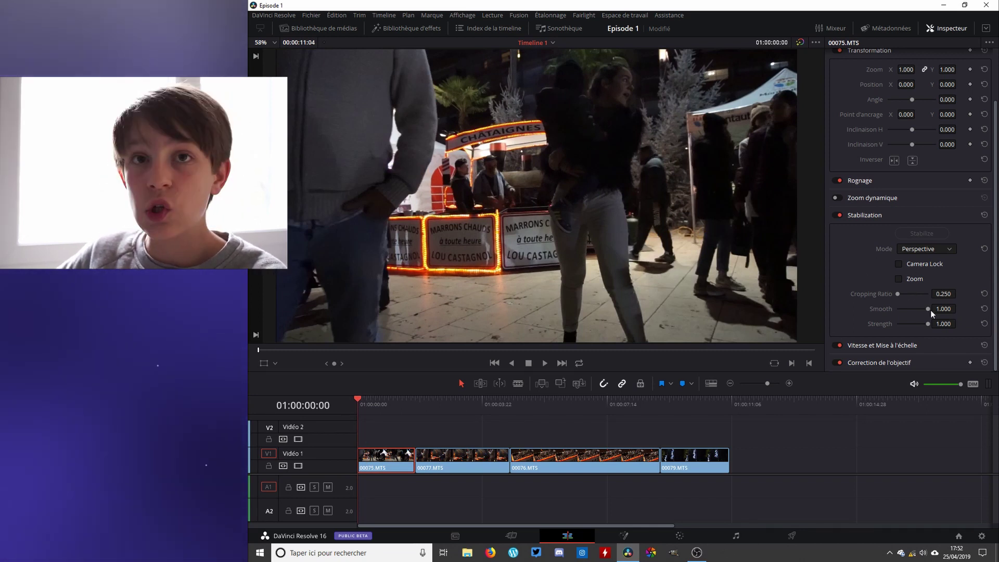
pyautogui.press('space')
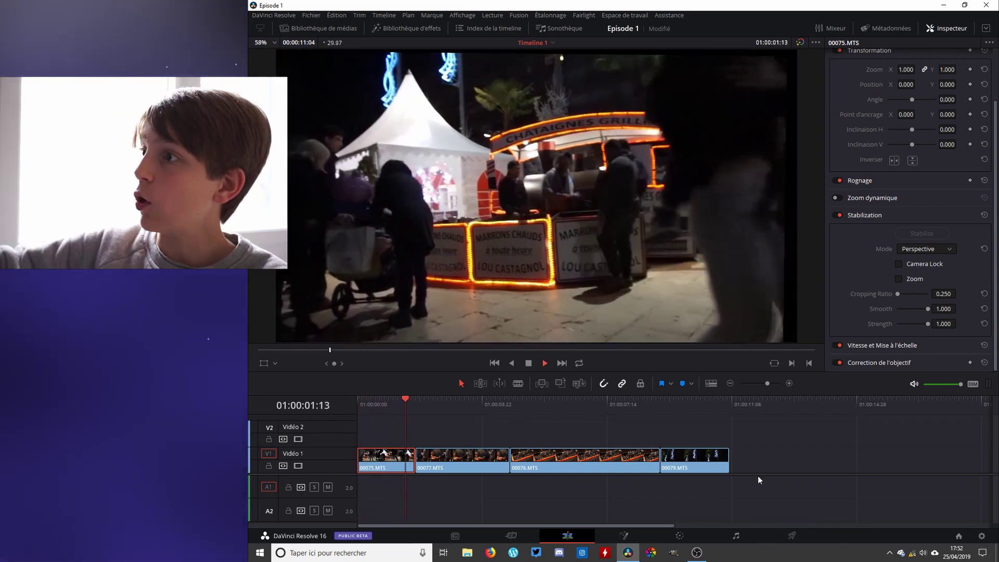
pyautogui.press('space')
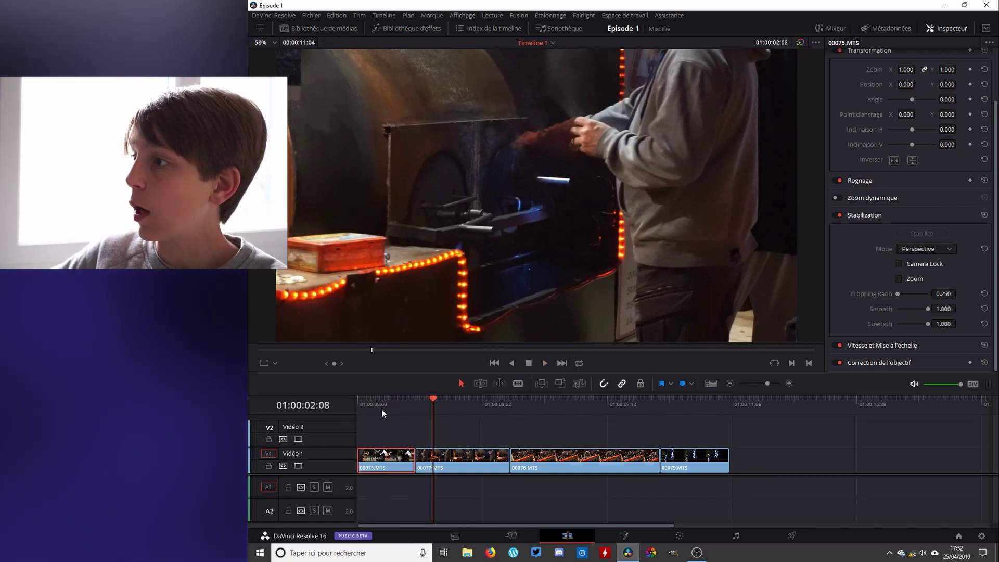
pyautogui.moveTo(382, 410); pyautogui.dragTo(348, 408)
pyautogui.press('space')
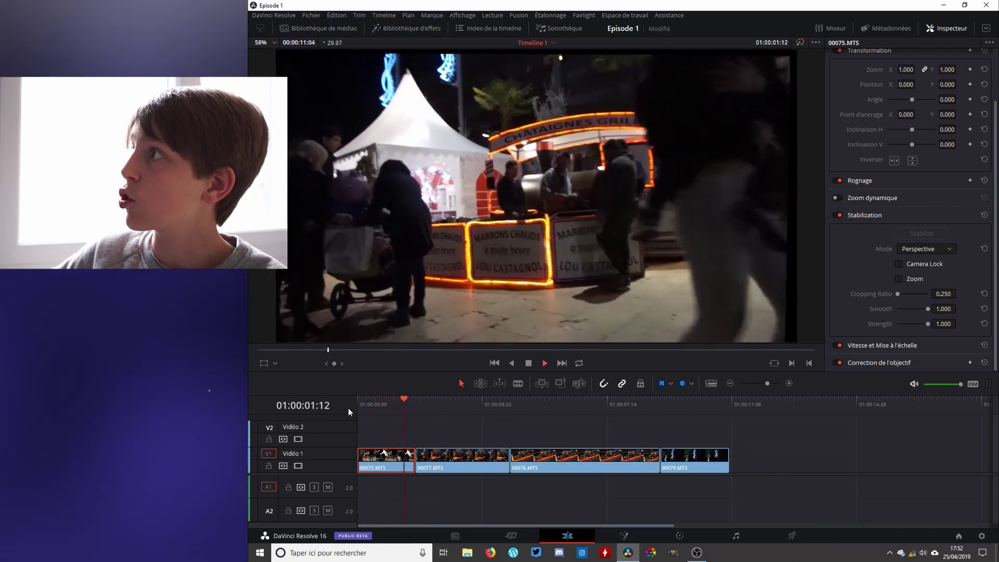
# Step: Switch to the Color page and set the first clip's Tracker to Stabilizer mode
pyautogui.click(676, 537)
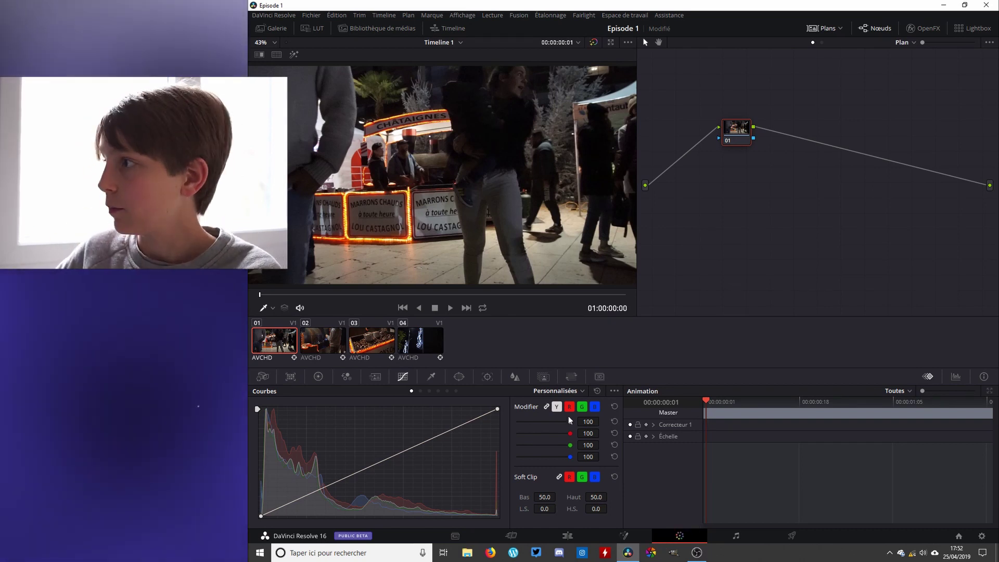
pyautogui.click(487, 377)
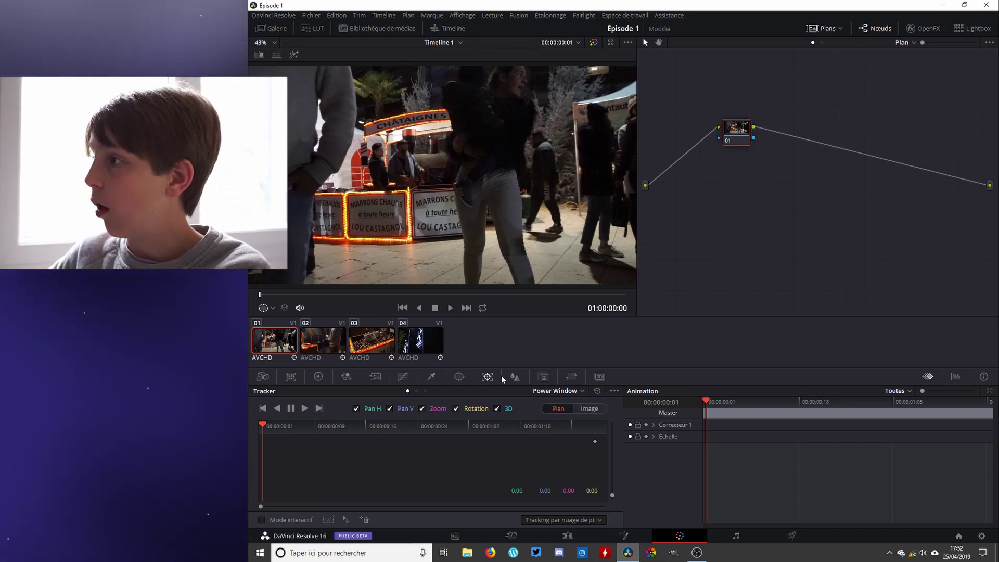
pyautogui.click(570, 393)
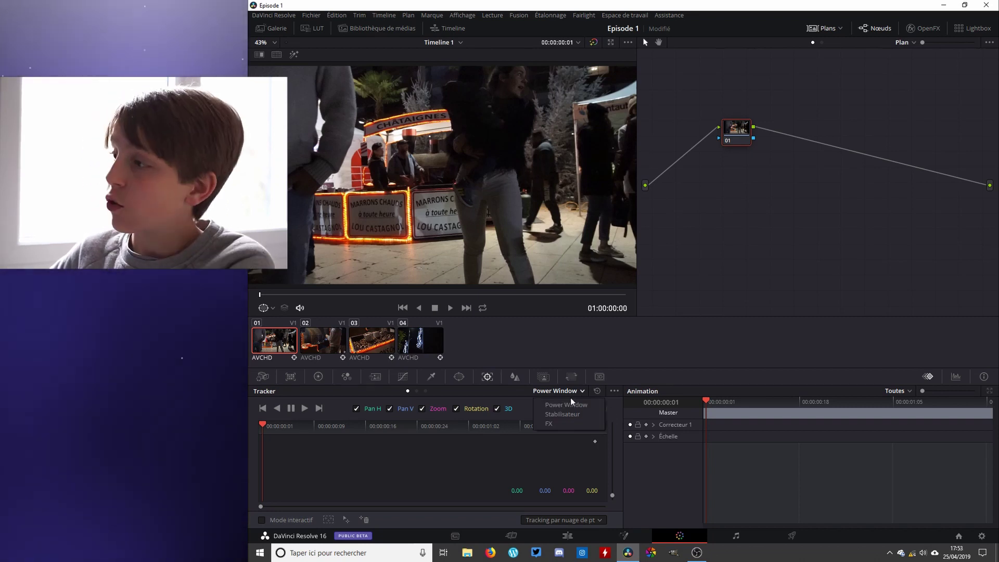
pyautogui.click(564, 414)
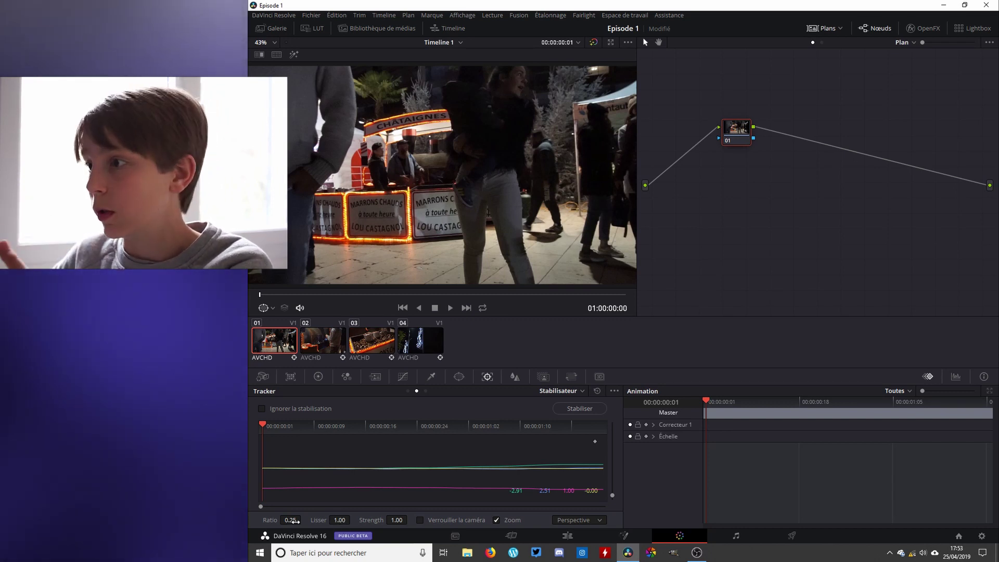
# Step: Examine the Stabilizer's available modes, keep Perspective, and play back part of the first clip
pyautogui.click(574, 519)
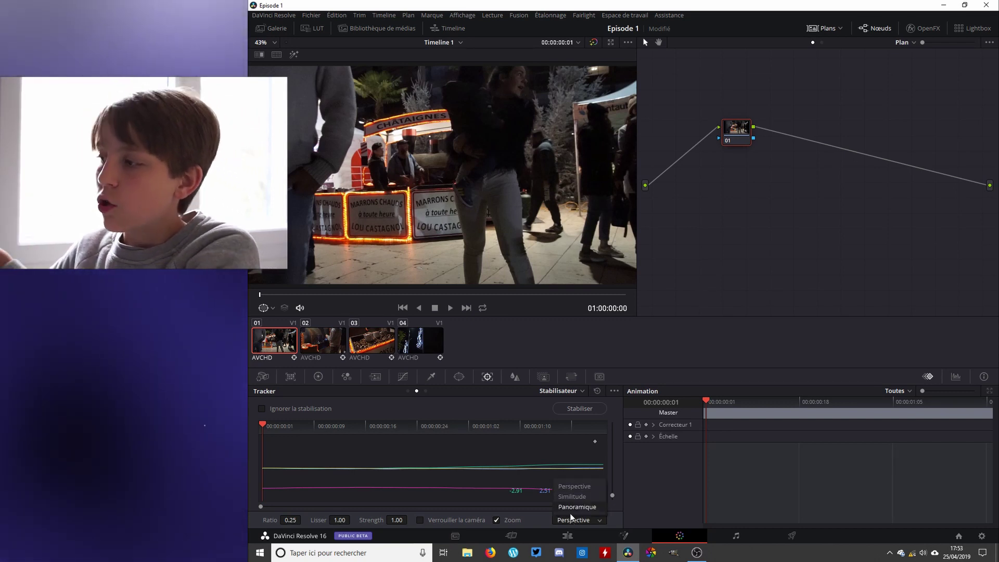
pyautogui.click(571, 525)
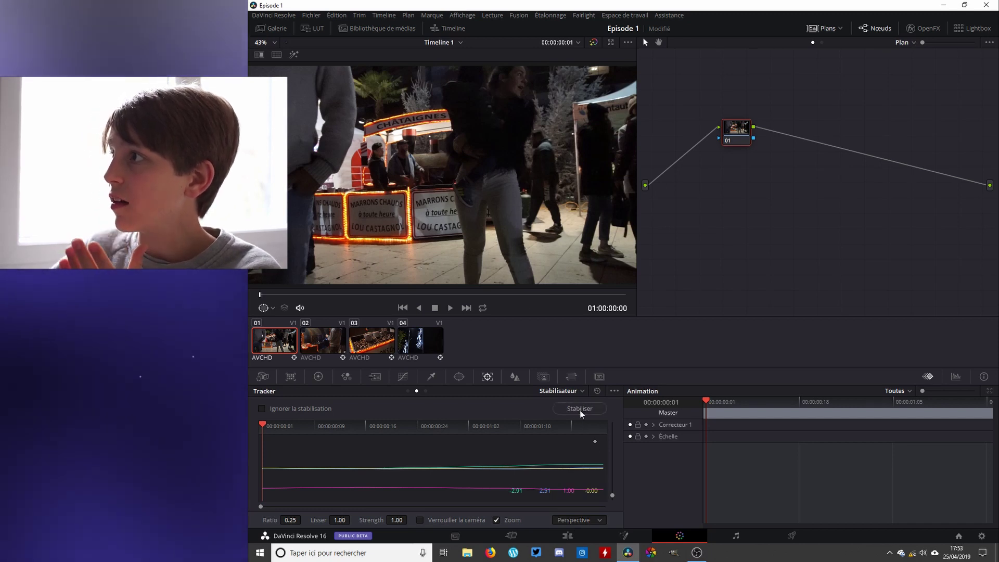
pyautogui.press('space')
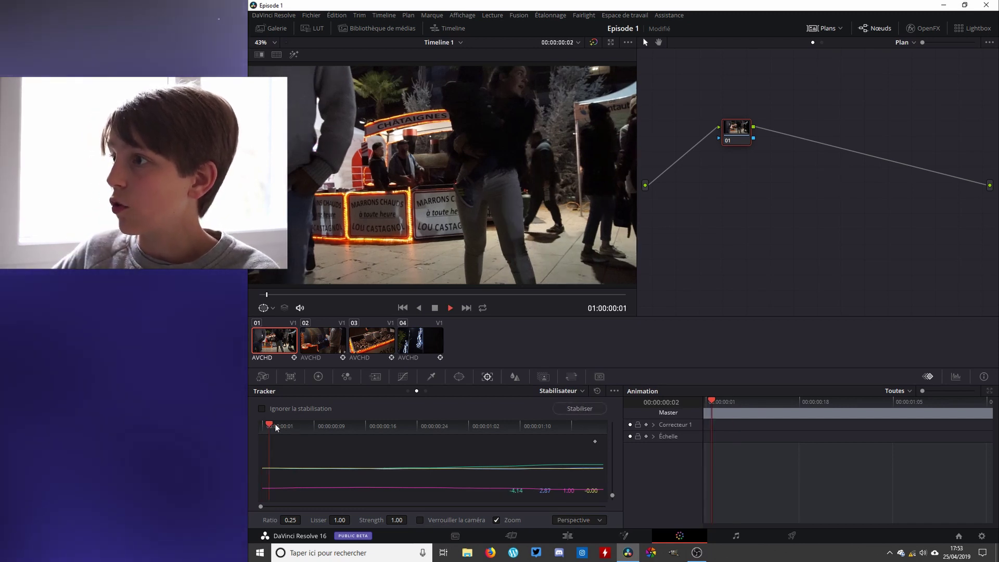
pyautogui.press('space')
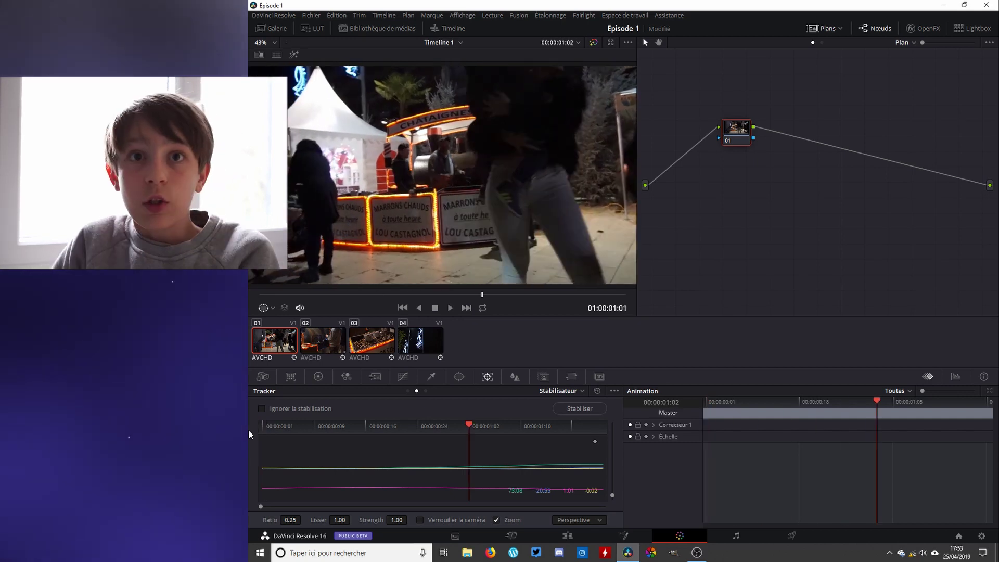